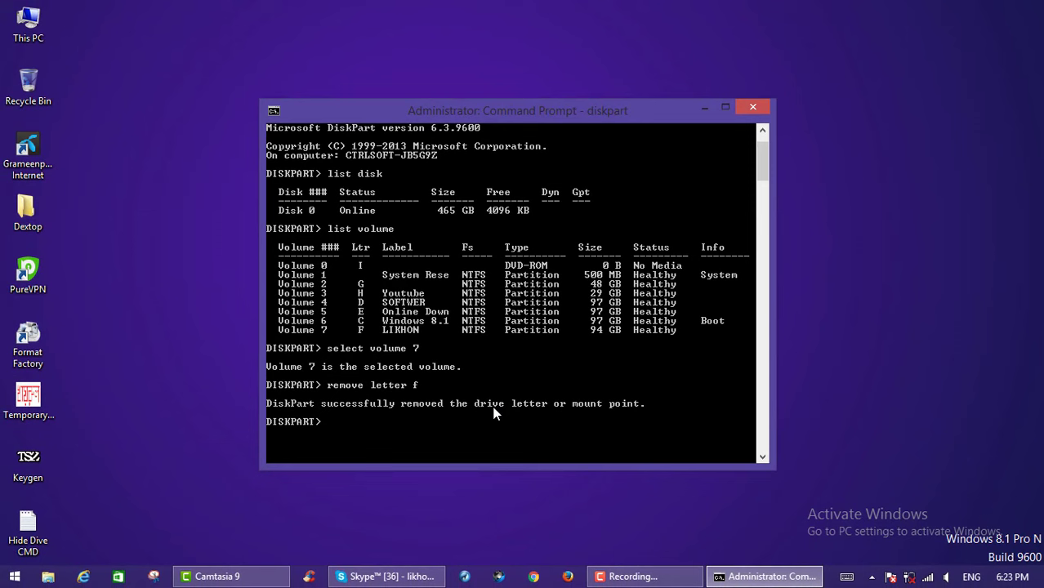
Exit DiskPart and close the Command Prompt window
text(e)
text(xit)
key(Return)
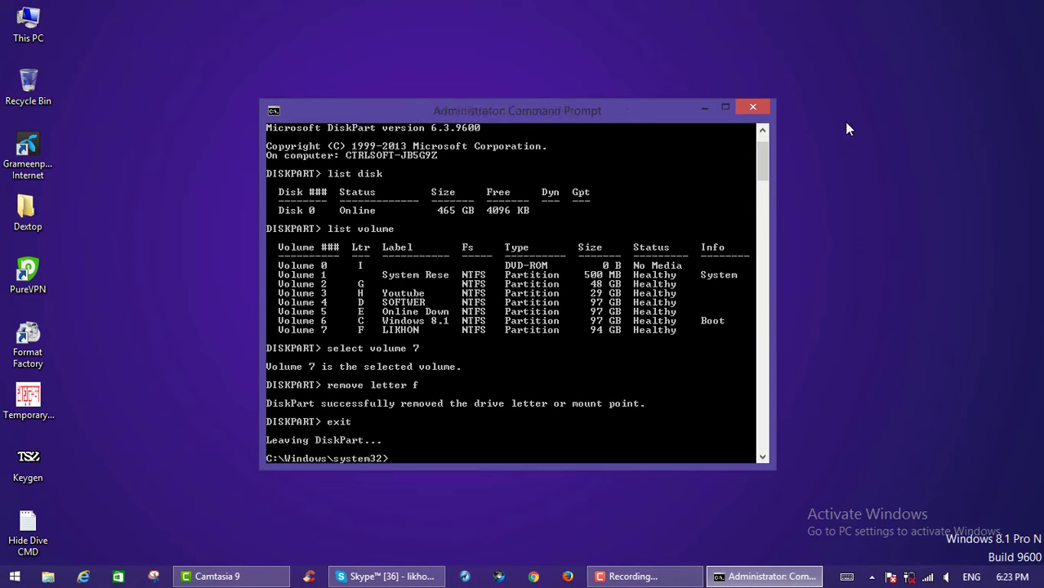
click(751, 109)
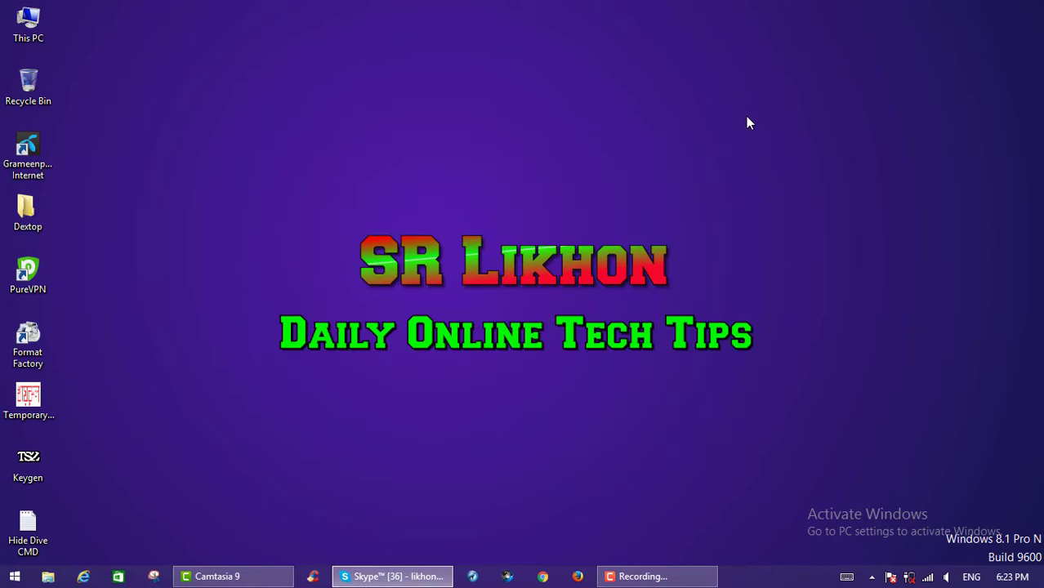
Open This PC to check whether drive F is hidden from the listed drives, and close the window
right_click(31, 29)
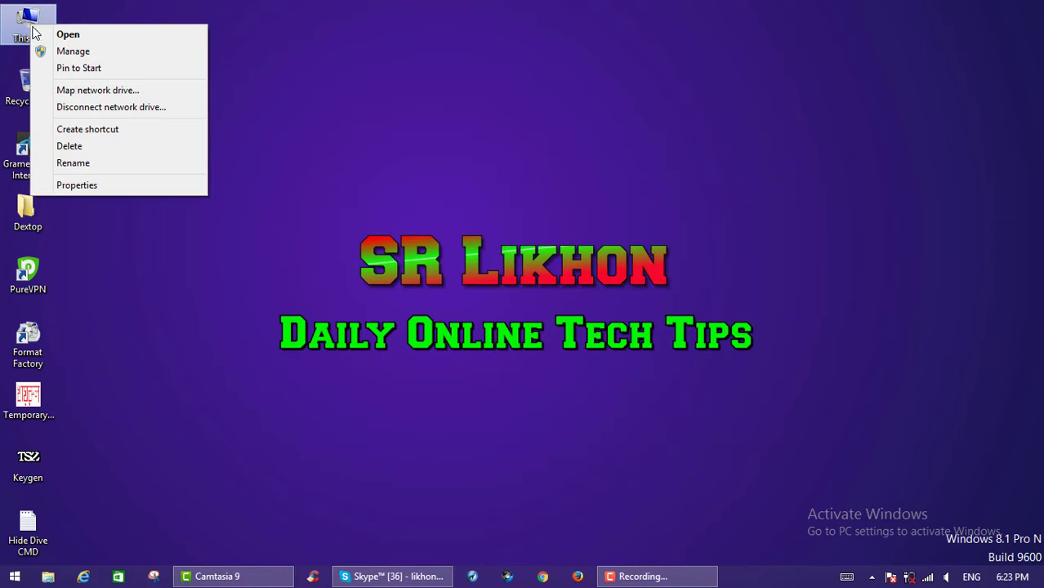
click(51, 35)
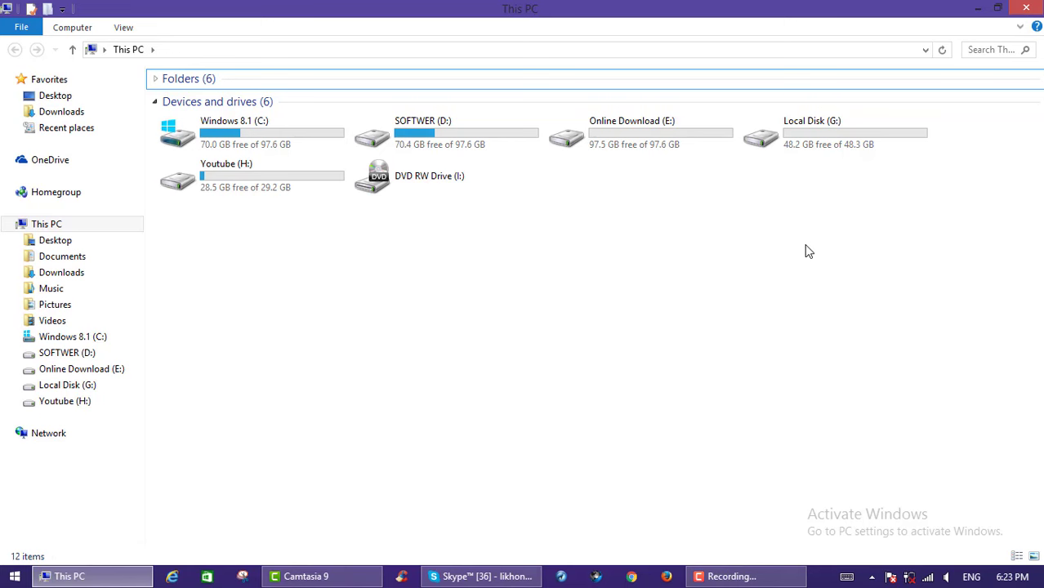
click(1027, 7)
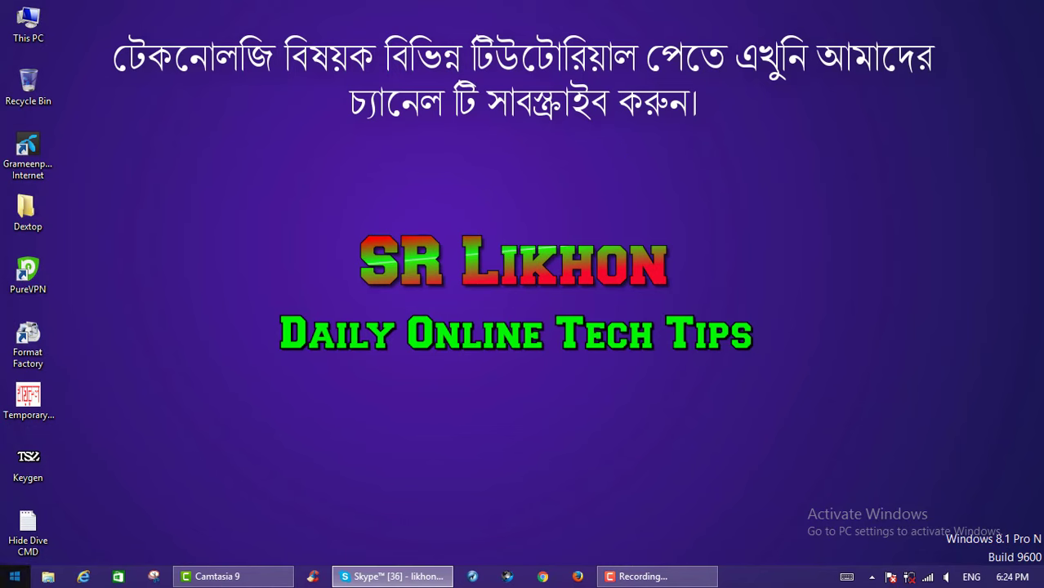
Search for cmd, run Command Prompt as administrator and move its window nearer the middle of the desktop
click(14, 577)
click(995, 61)
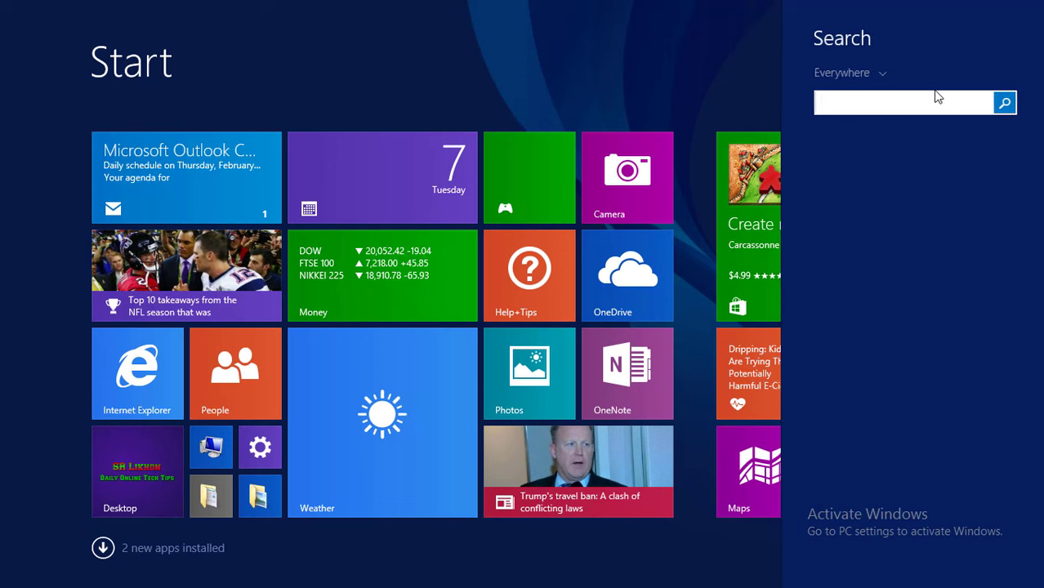
text(cmd)
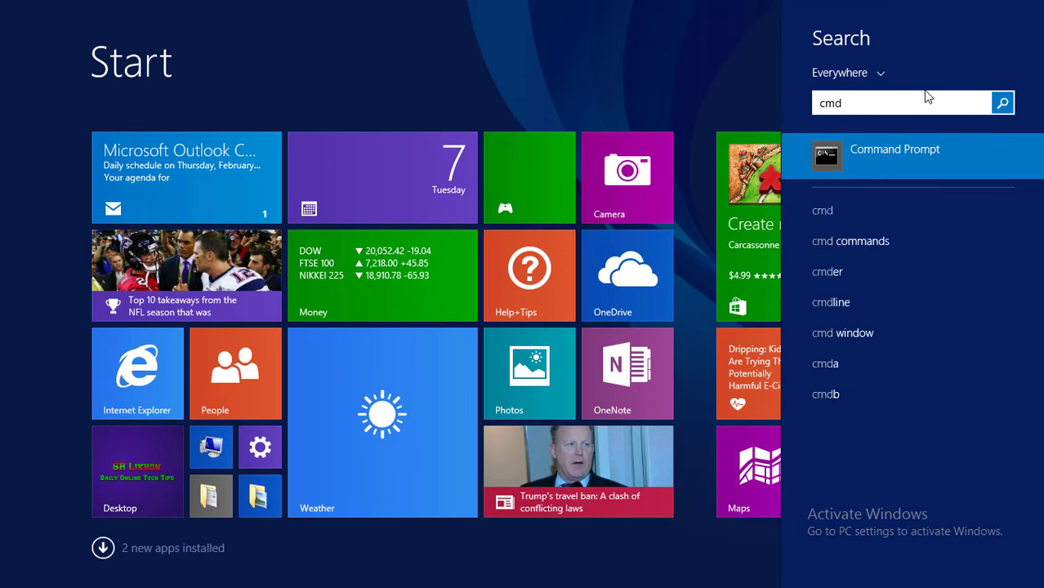
right_click(897, 155)
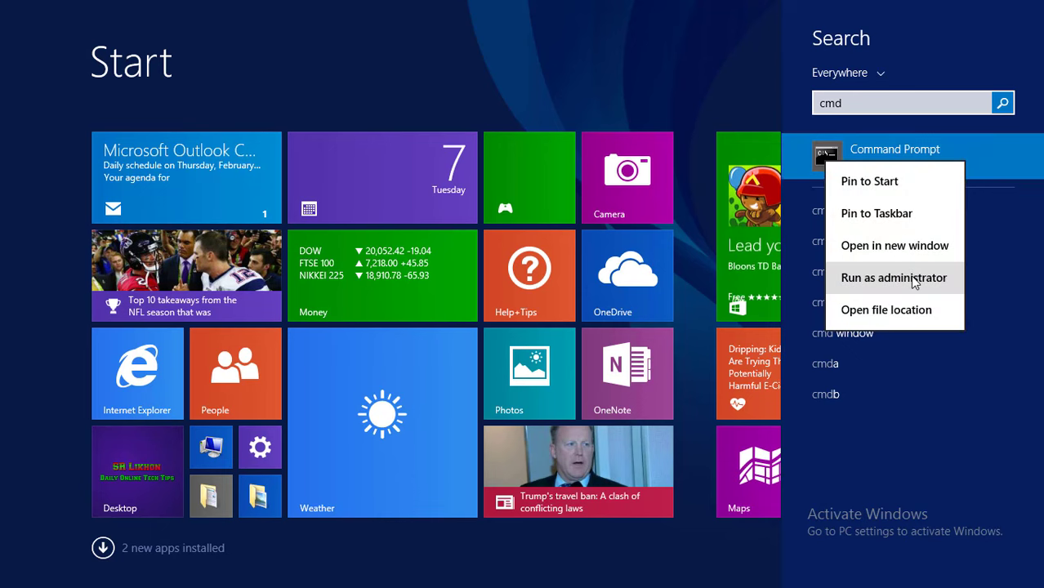
click(914, 279)
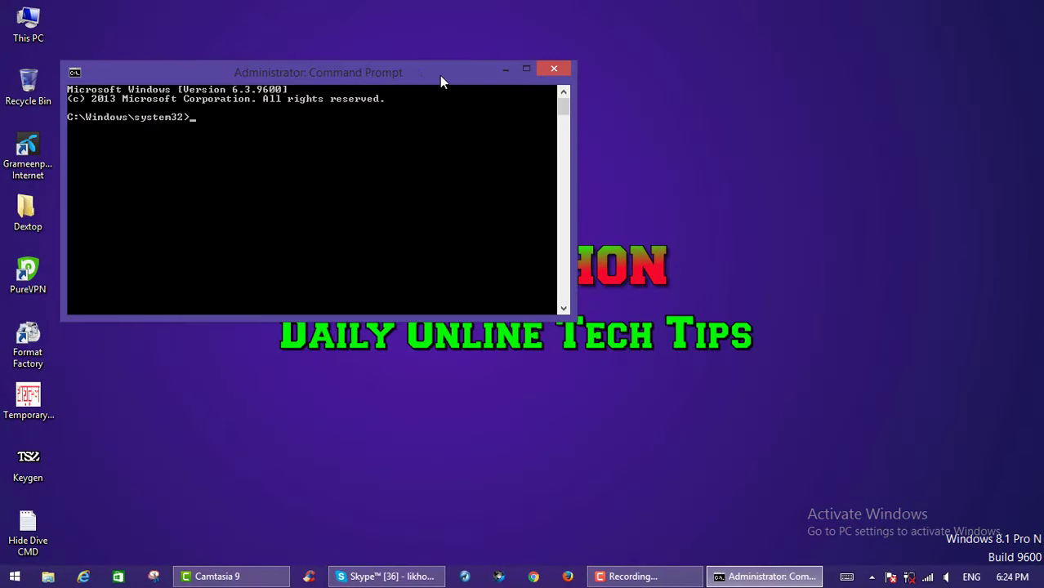
drag(439, 75, 589, 118)
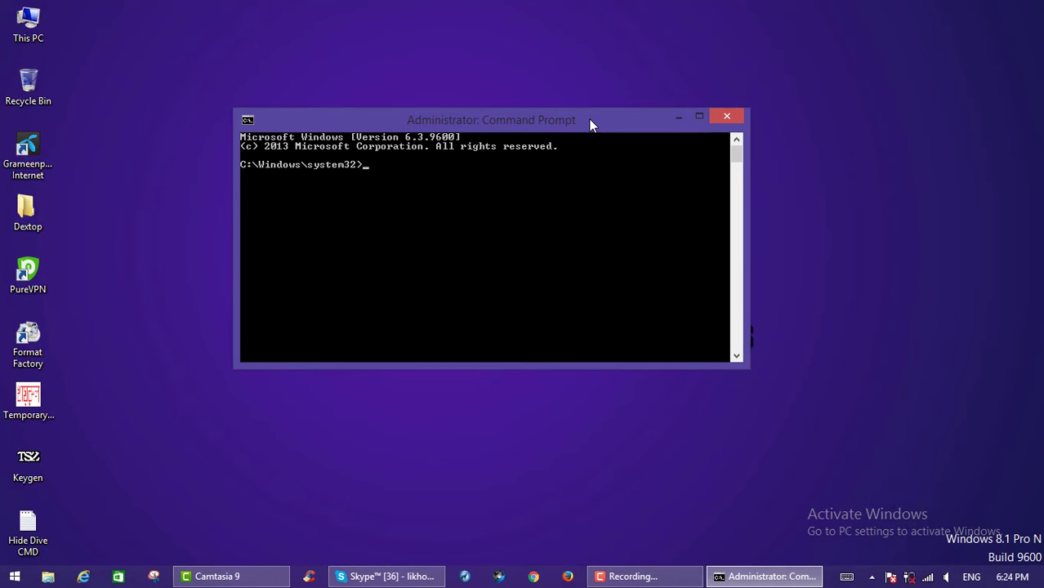
Start diskpart and list the computer's disks with list disk
text(disk)
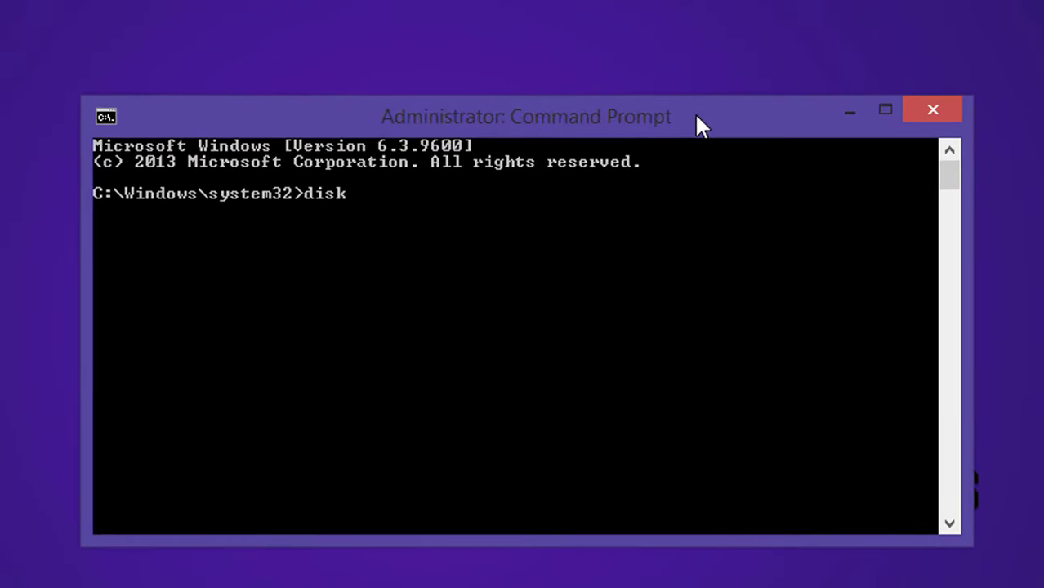
text(part)
key(Return)
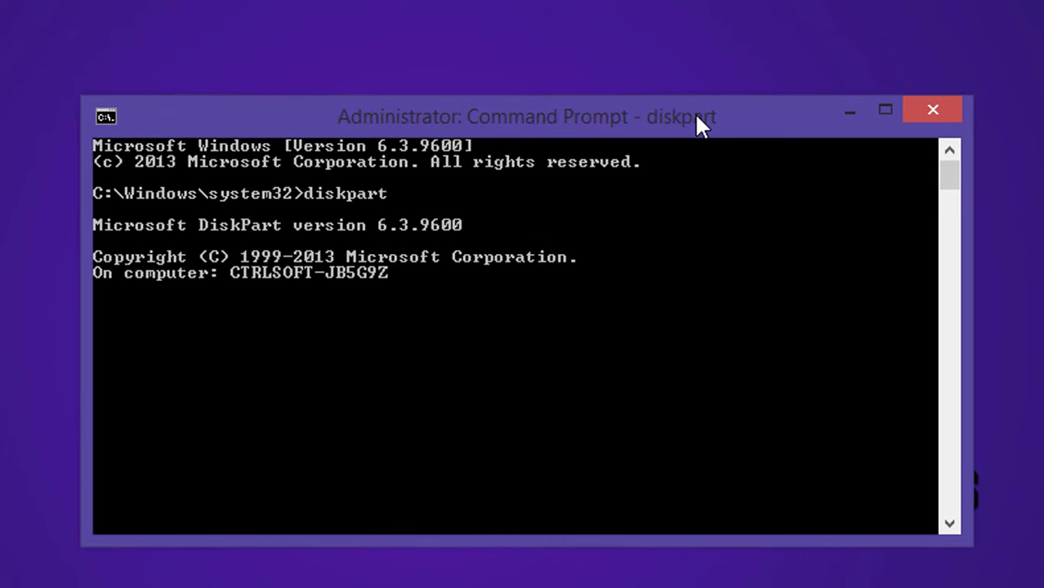
text(l)
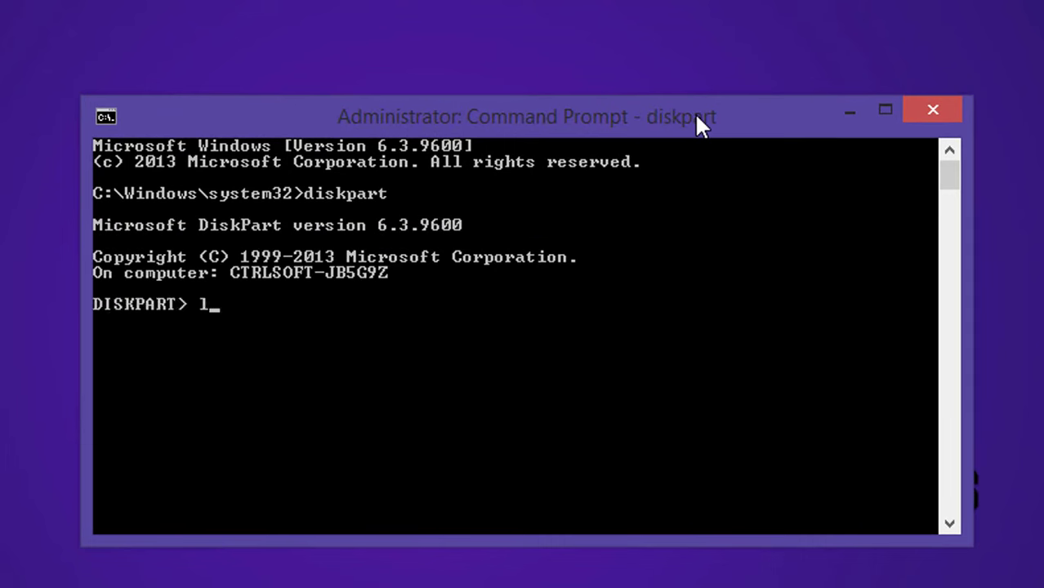
text(ist disk)
key(Return)
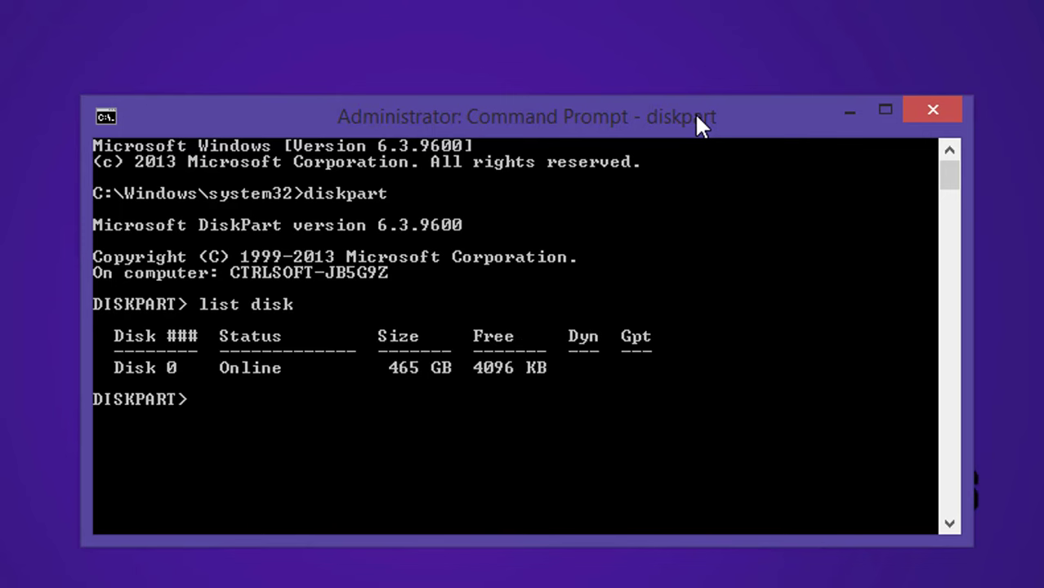
List the volumes with list volume and enlarge the console window to make room below the table
text(list volume)
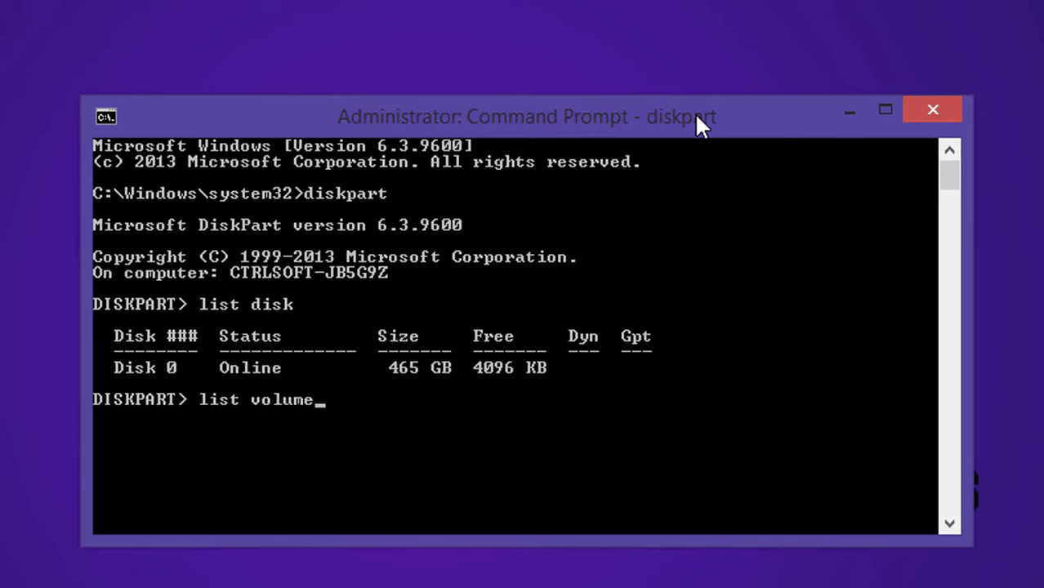
key(Return)
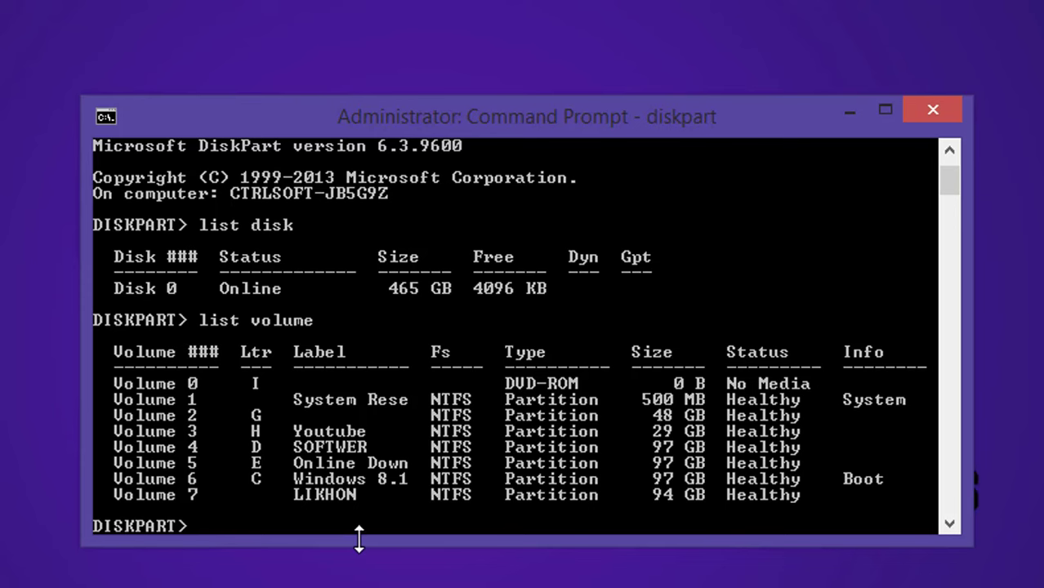
drag(358, 537, 365, 585)
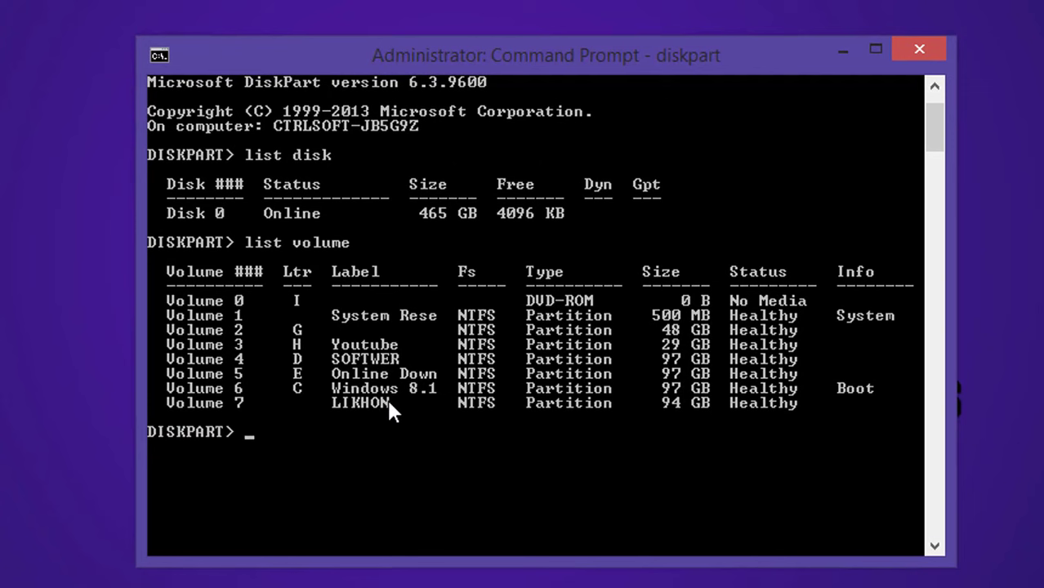
Select volume 7, assign it the drive letter f in DiskPart, and close the Command Prompt window
text(select volume )
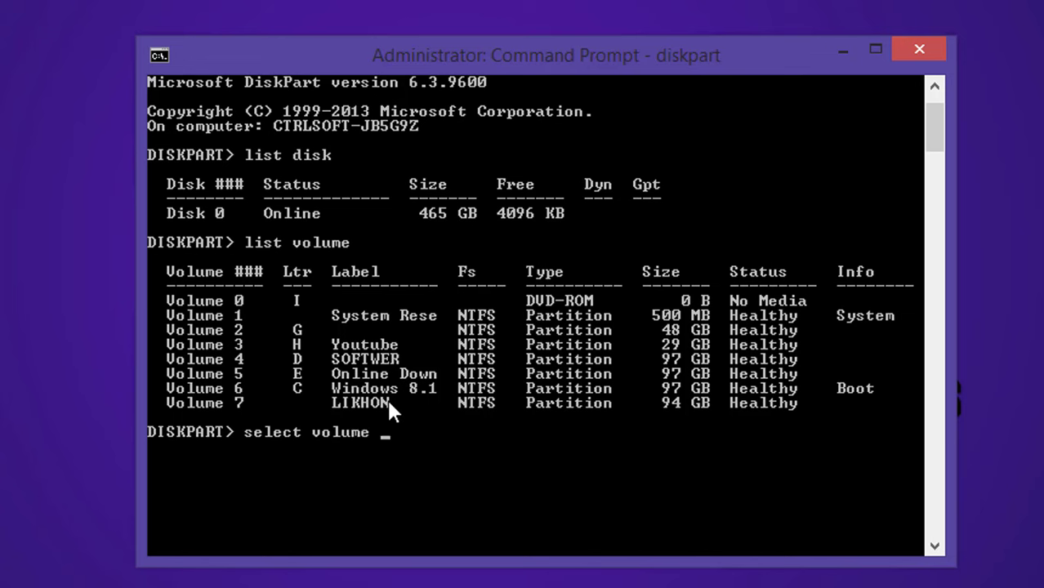
text(7)
key(Return)
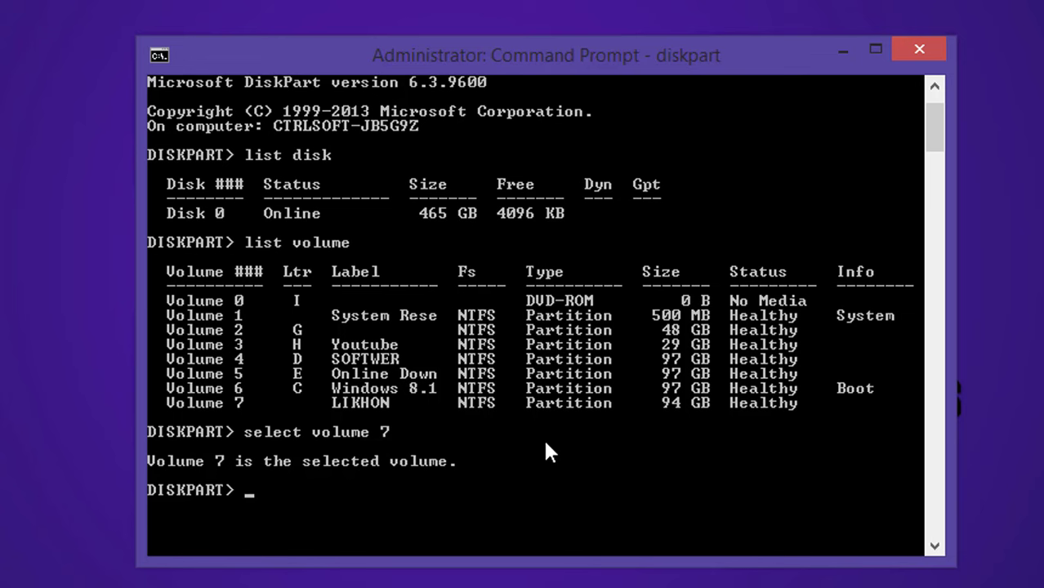
text(assign l)
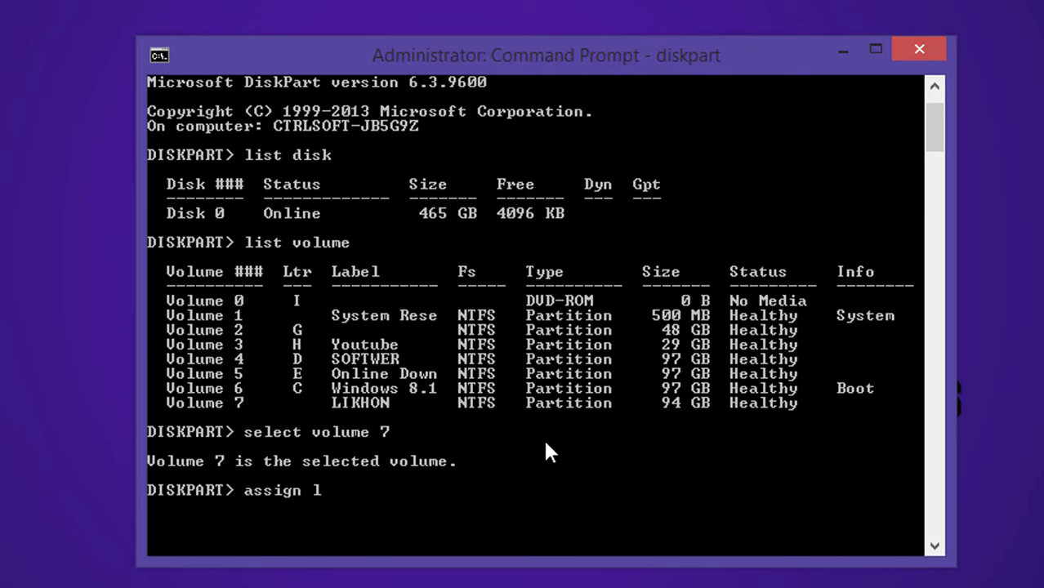
text(etter)
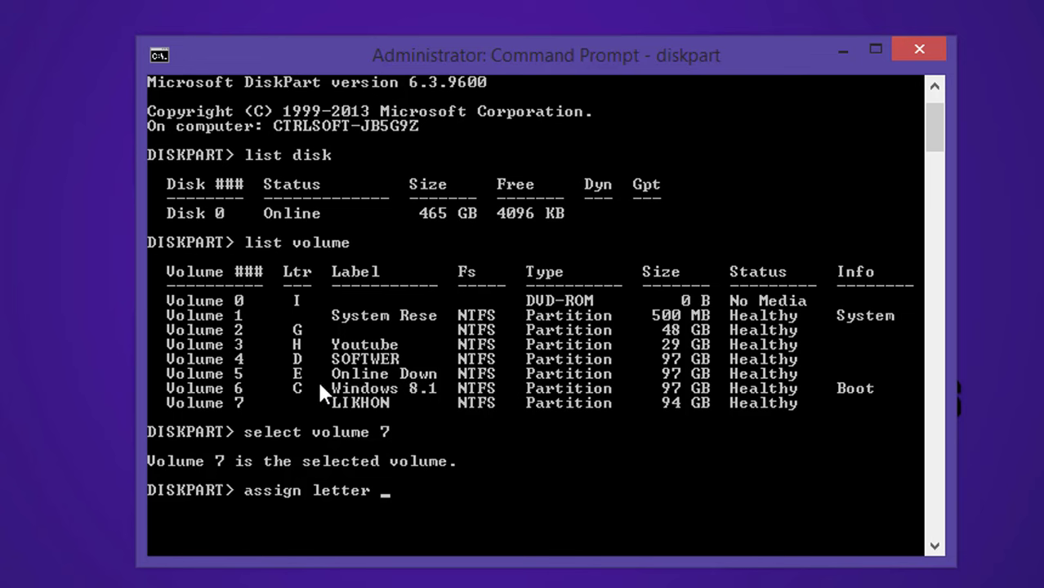
text(f)
key(Return)
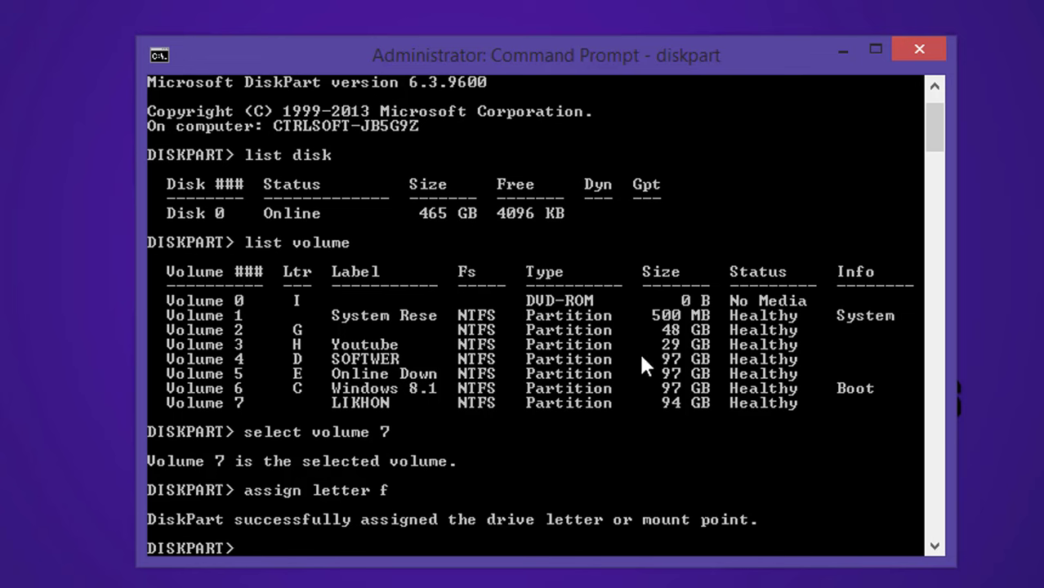
click(921, 50)
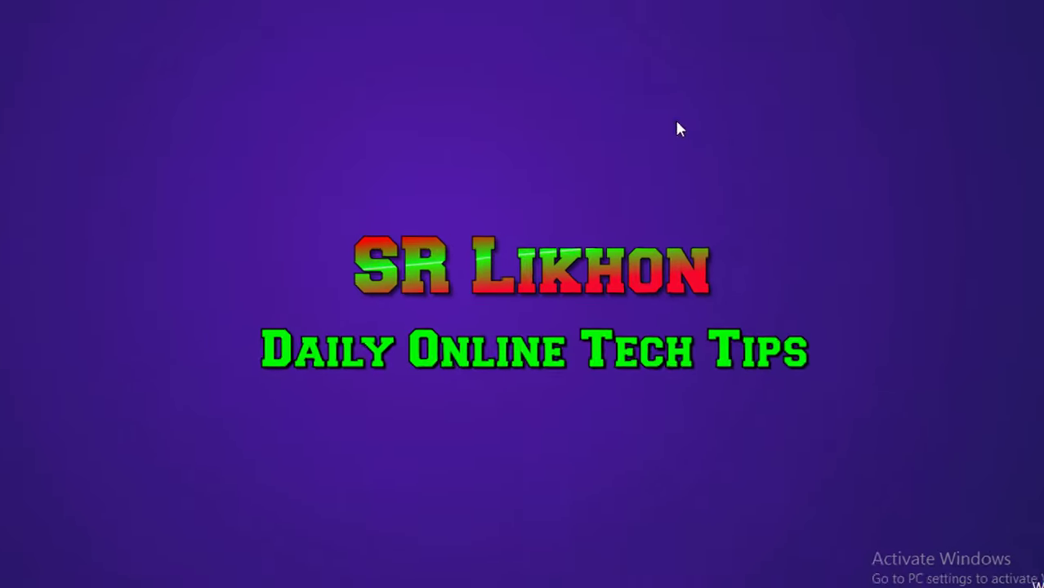
Open This PC to check that drive F is among the devices and drives again, and close it
right_click(621, 98)
click(668, 140)
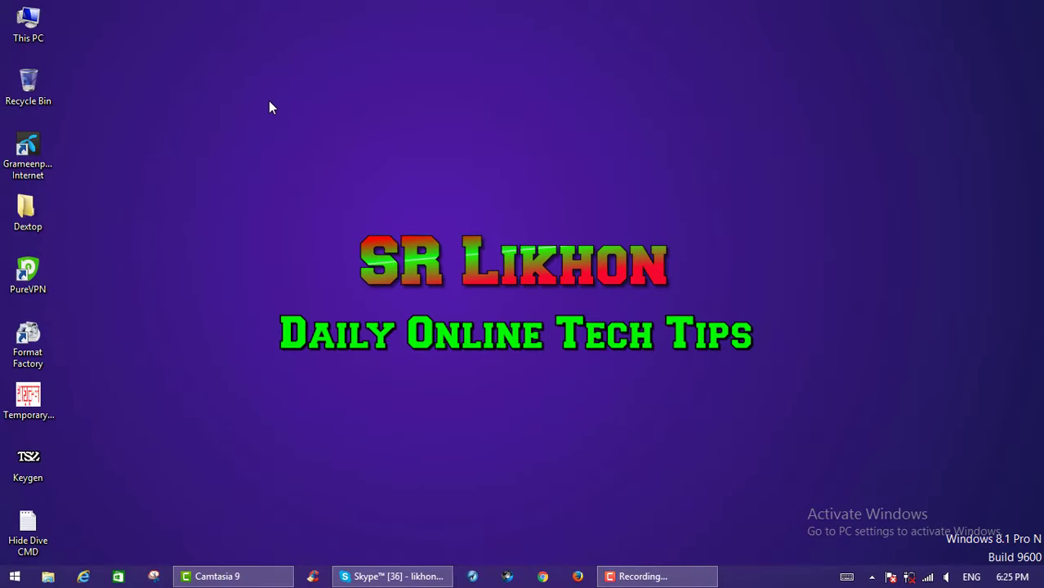
right_click(20, 20)
click(41, 26)
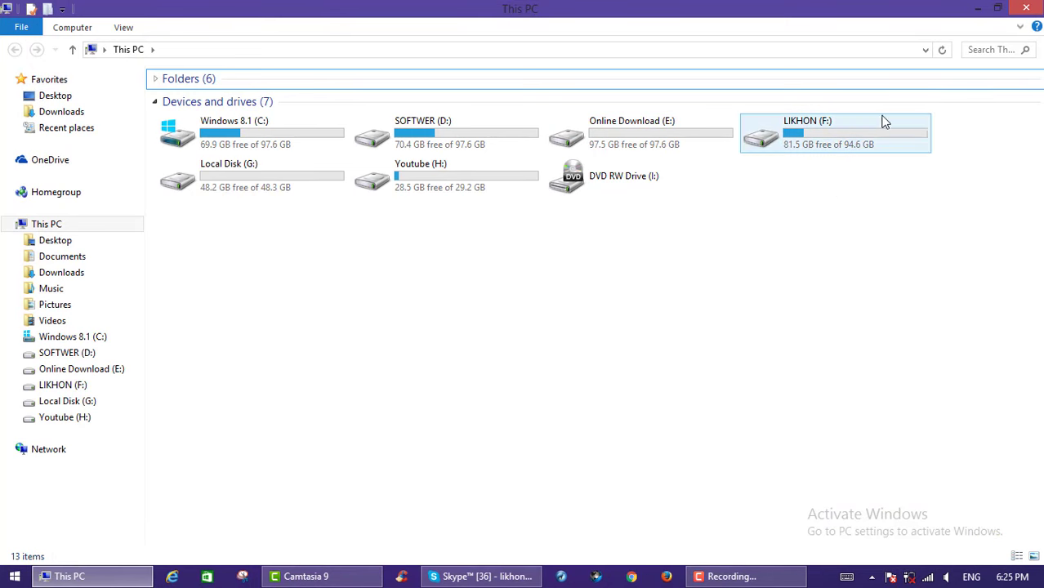
click(1020, 12)
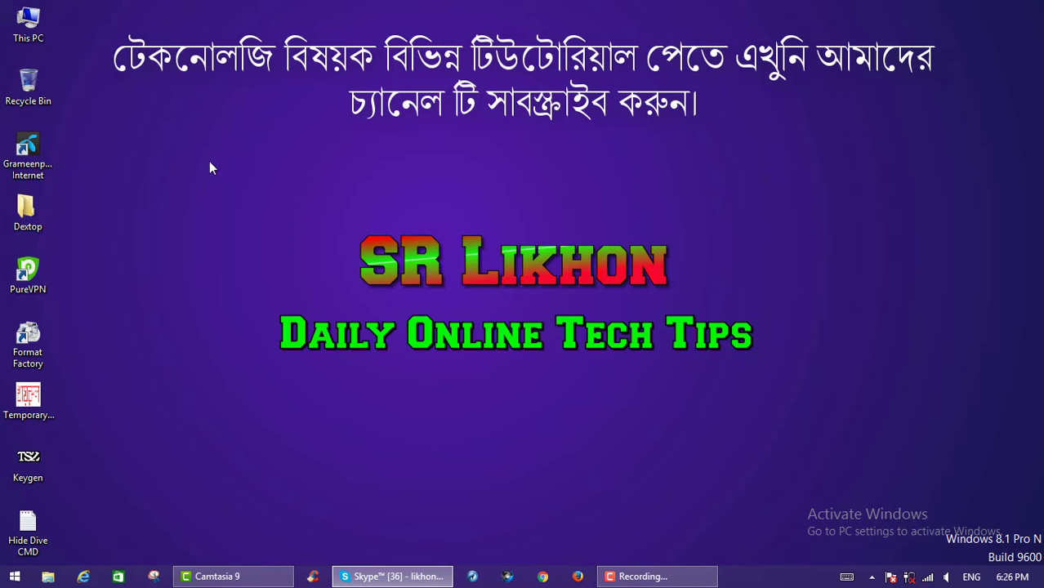
Open Computer Management for This PC in a maximized window and show Disk Management
right_click(22, 18)
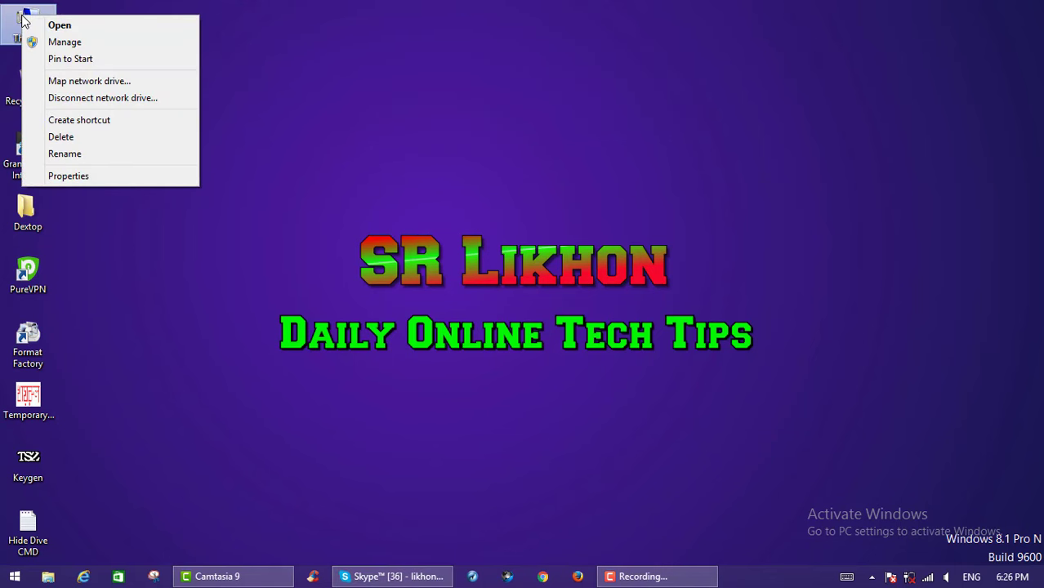
click(76, 45)
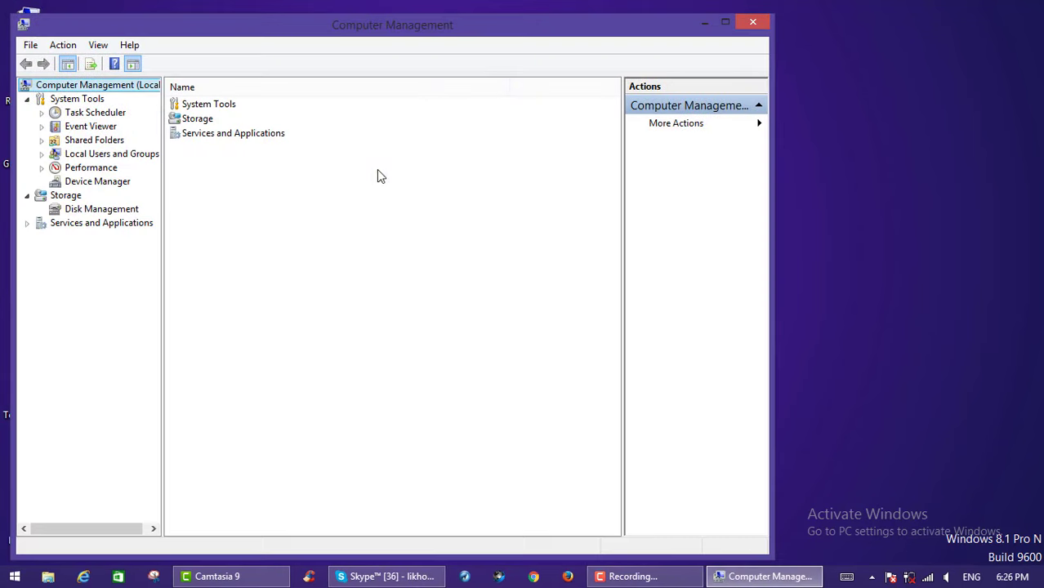
drag(540, 29, 664, 29)
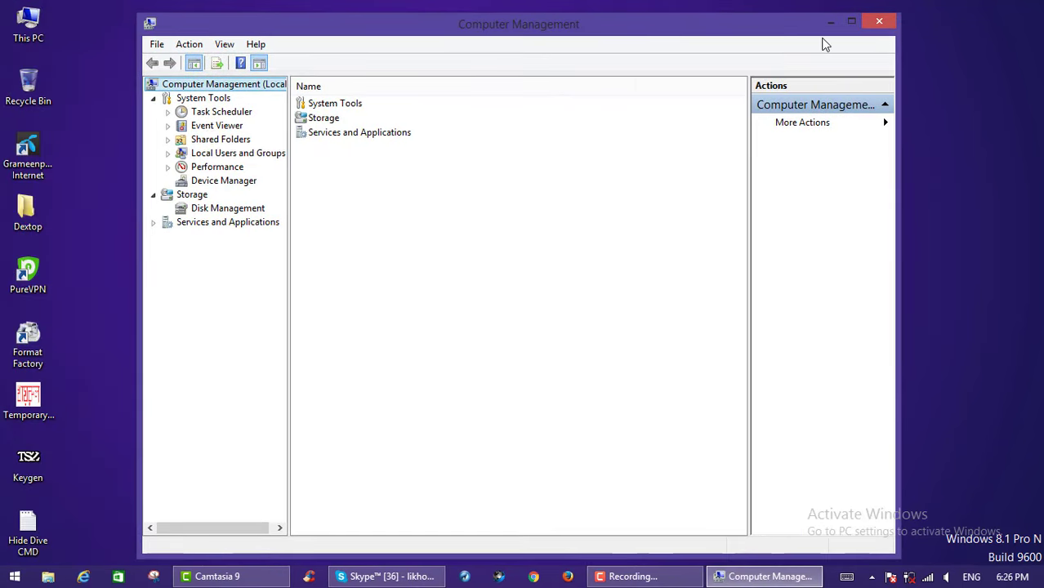
click(851, 23)
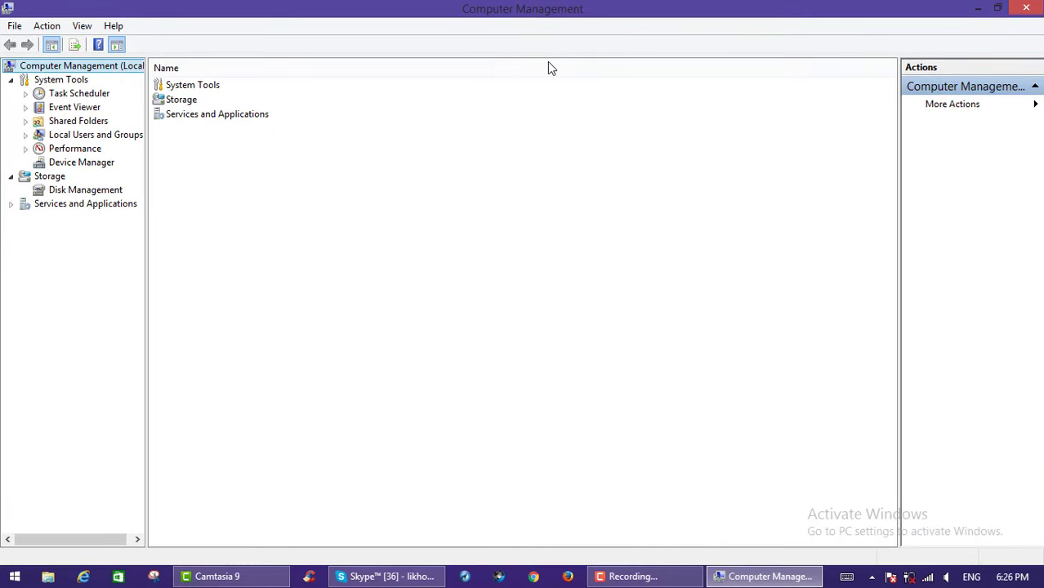
click(80, 192)
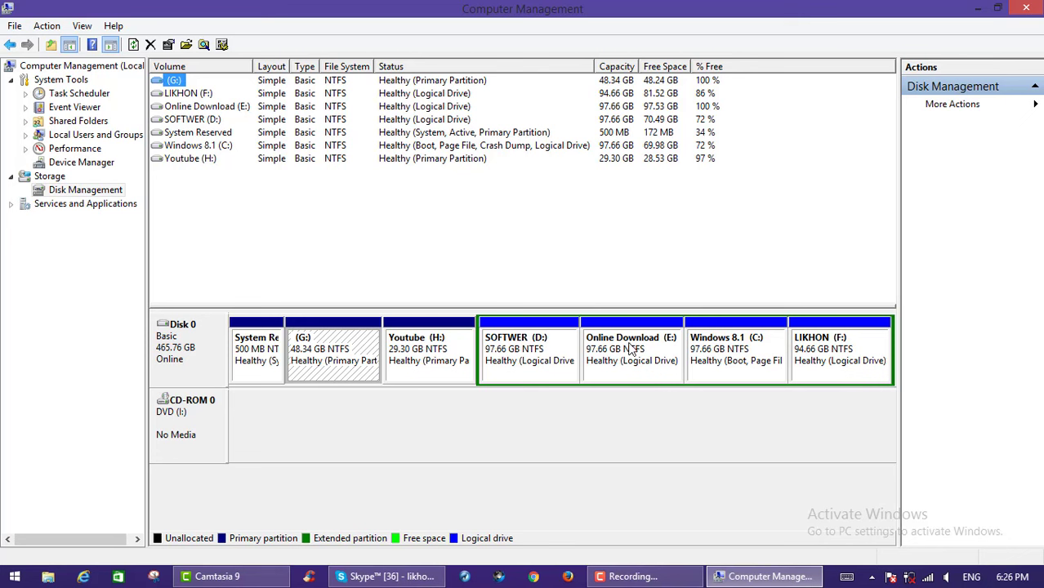
Remove the drive letter from the 94.66 GB logical drive F: on Disk 0 and close Computer Management
click(814, 345)
right_click(813, 345)
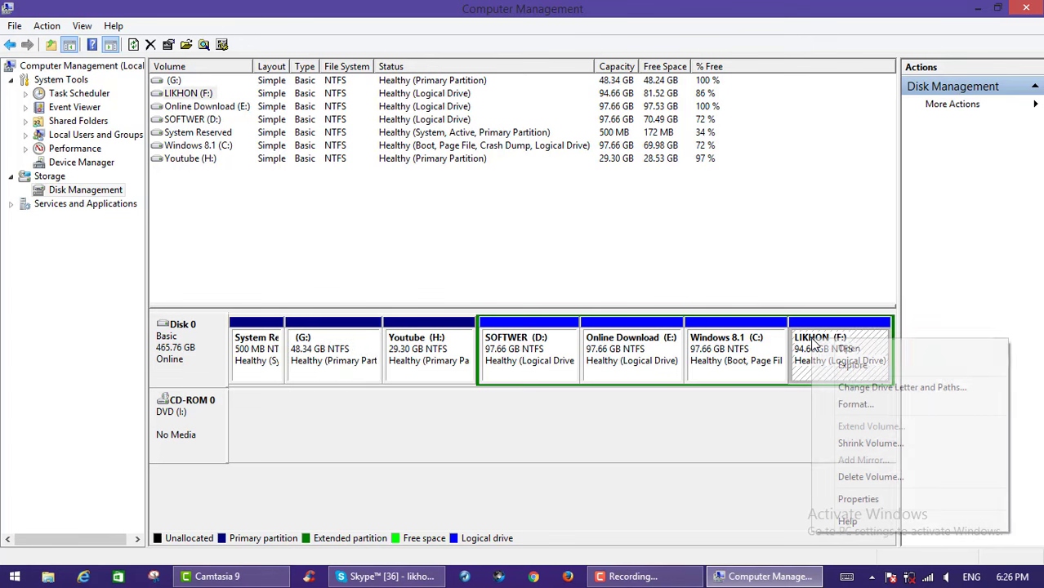
click(924, 390)
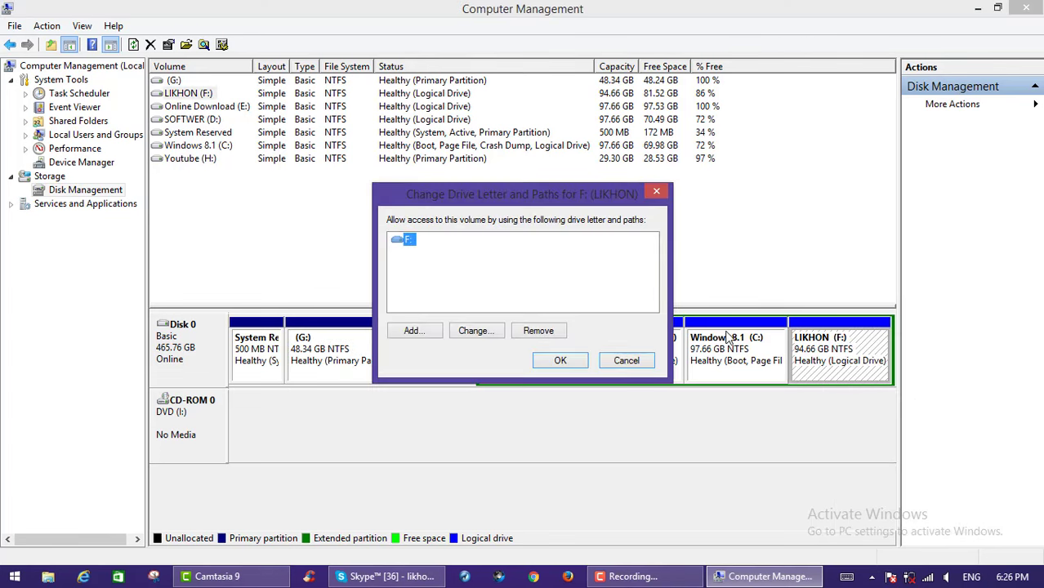
click(536, 332)
click(593, 348)
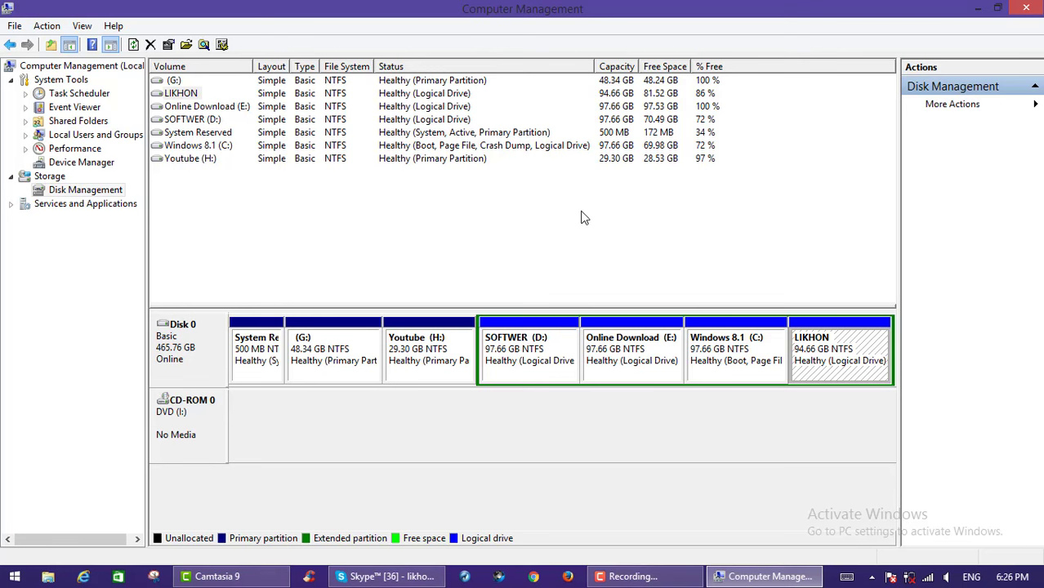
click(1027, 9)
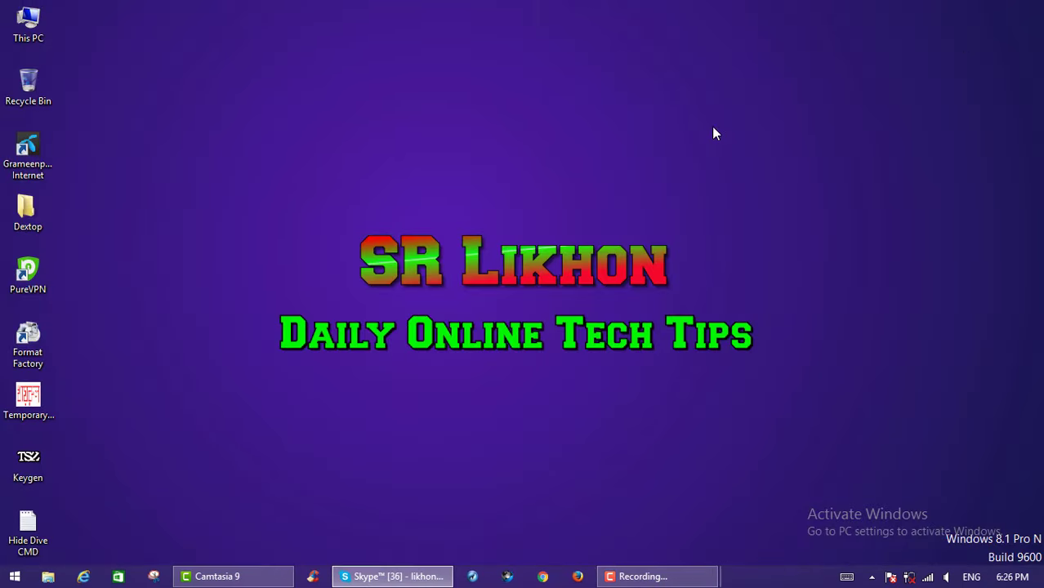
Refresh the desktop and open This PC to check whether drive F is listed among the devices and drives, closing it again
right_click(25, 21)
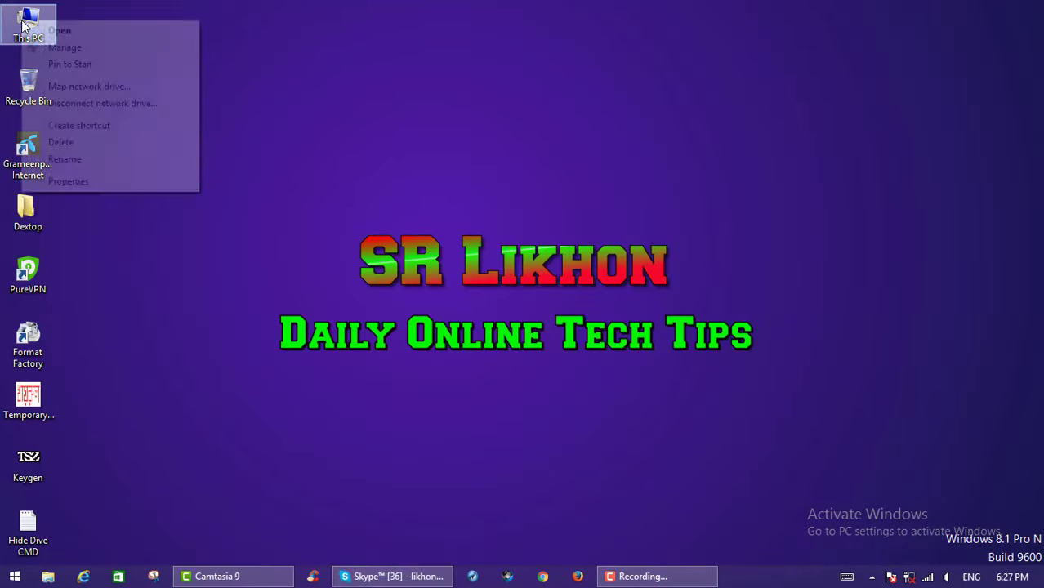
right_click(327, 88)
click(368, 131)
right_click(27, 23)
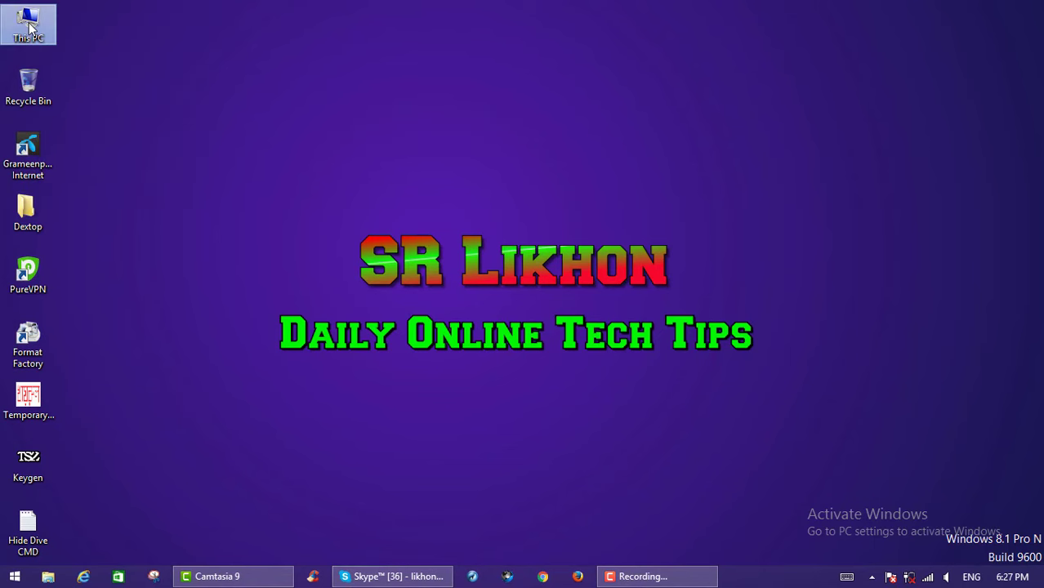
click(49, 31)
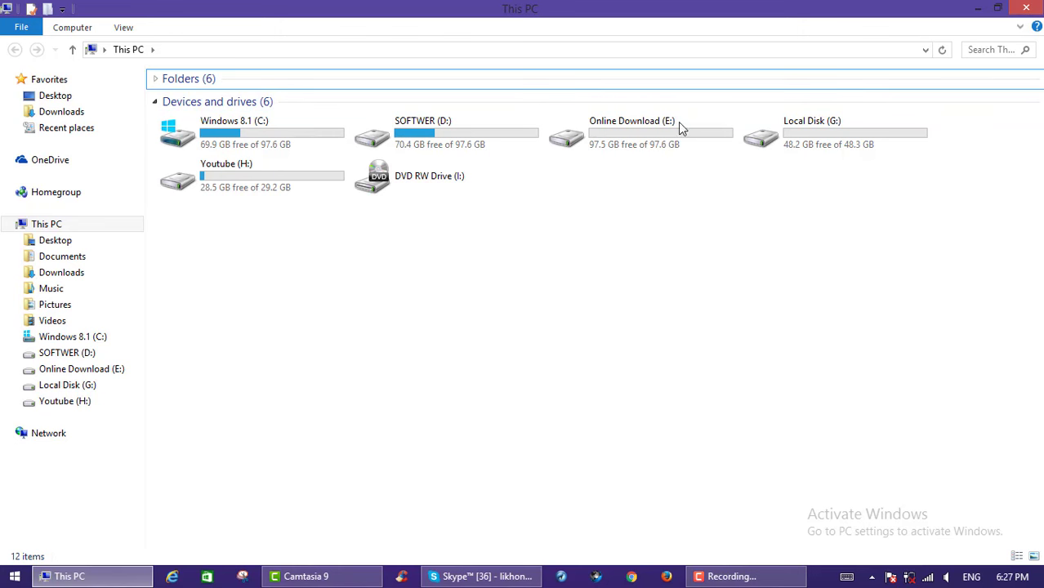
click(1026, 7)
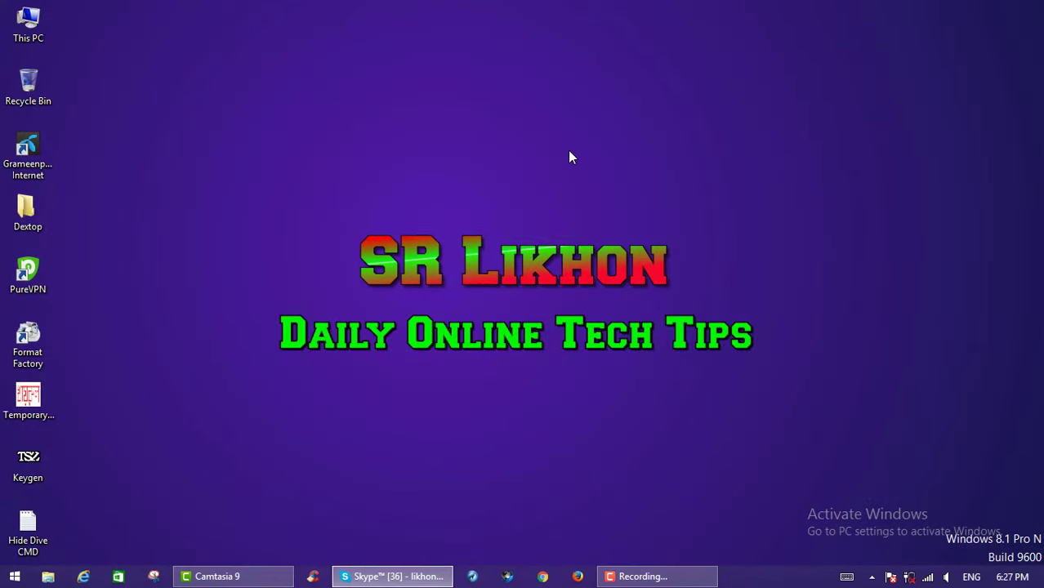
Open Computer Management for This PC, maximize its window and show Disk Management
right_click(28, 23)
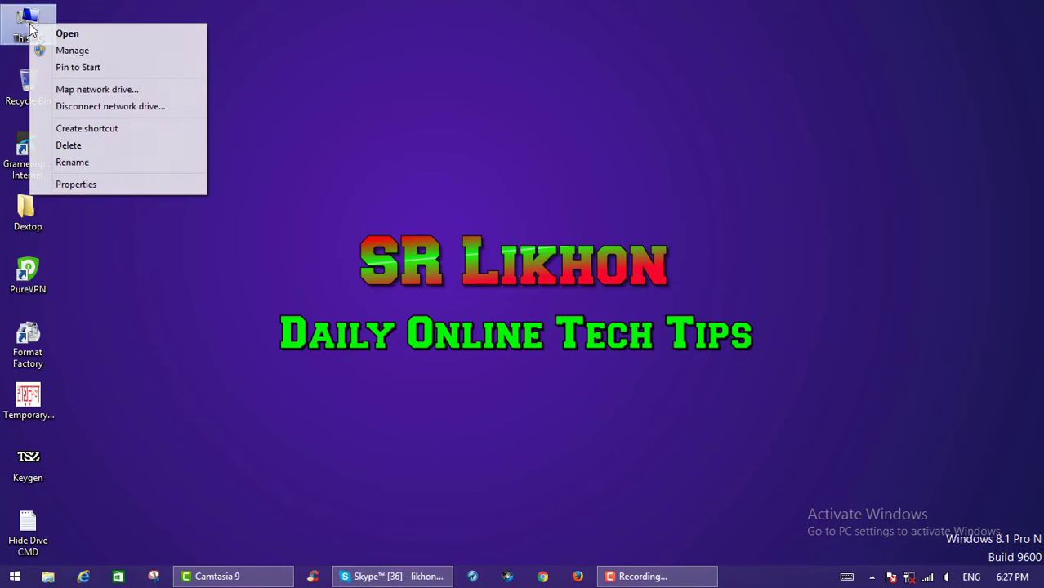
click(62, 51)
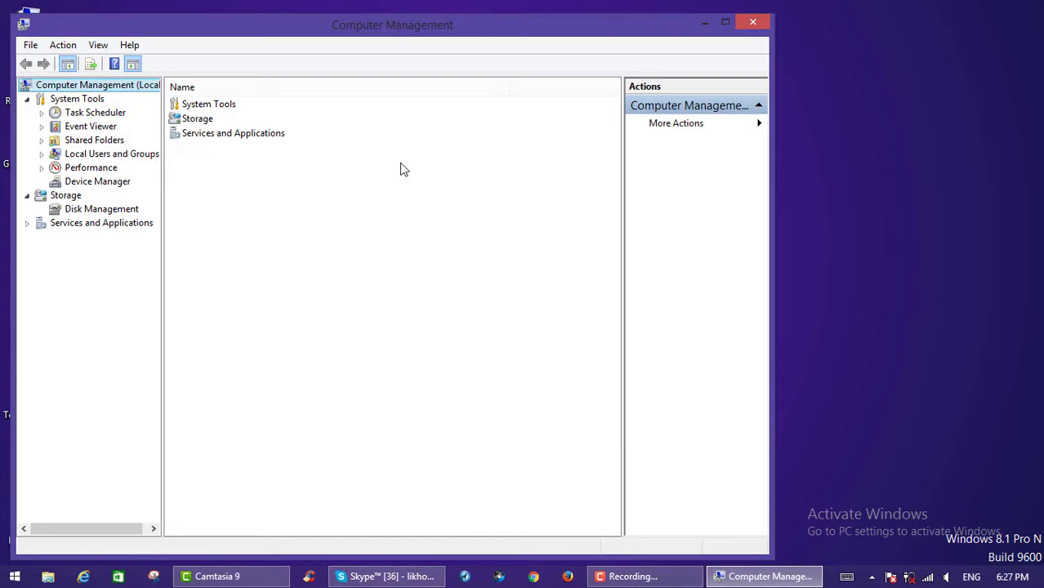
drag(396, 28, 522, 4)
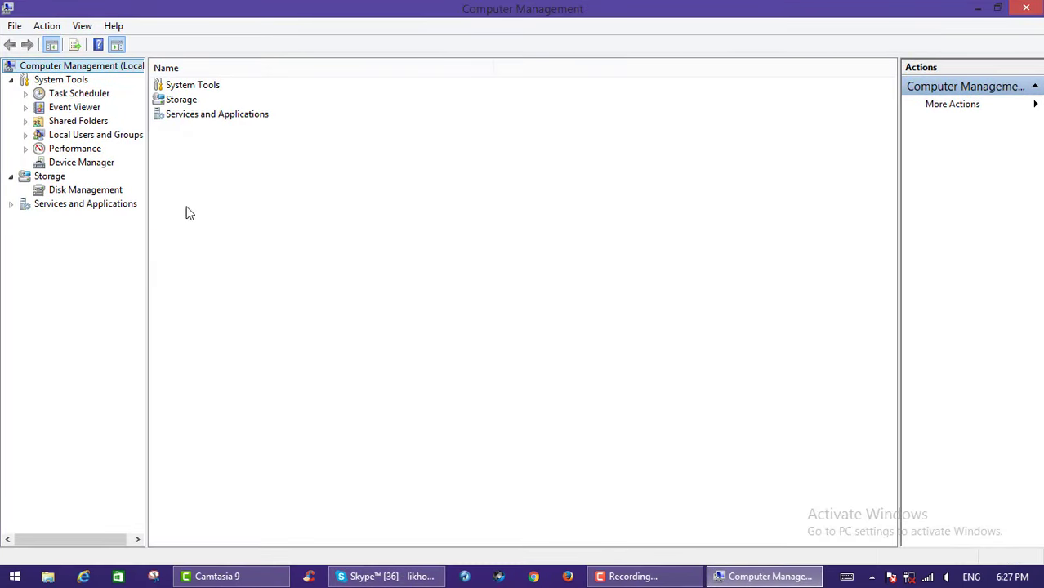
click(107, 191)
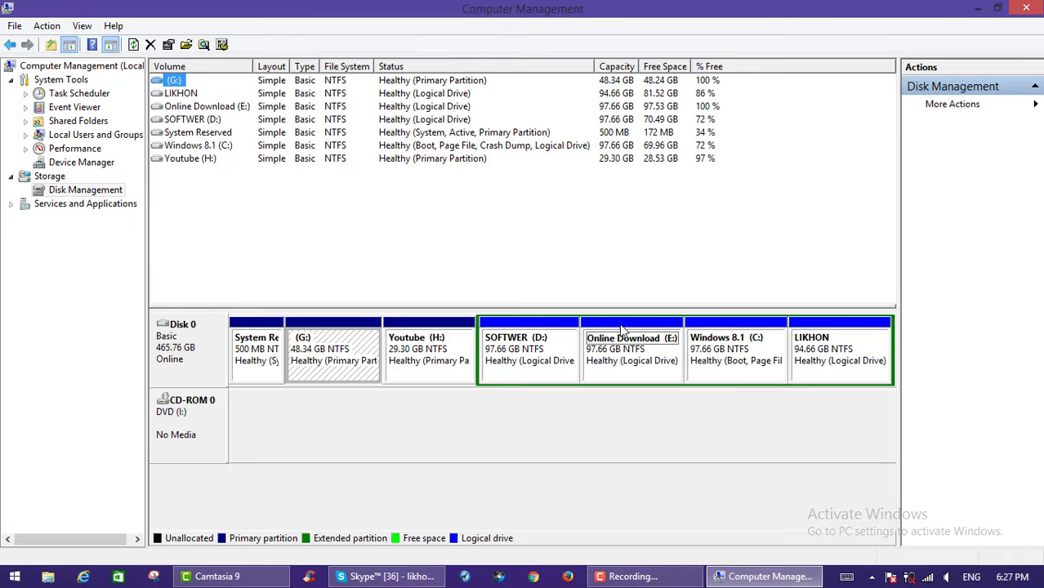
Assign the drive letter F to the 94.66 GB logical drive on Disk 0 and close the drive's folder window and Computer Management
click(824, 352)
right_click(814, 337)
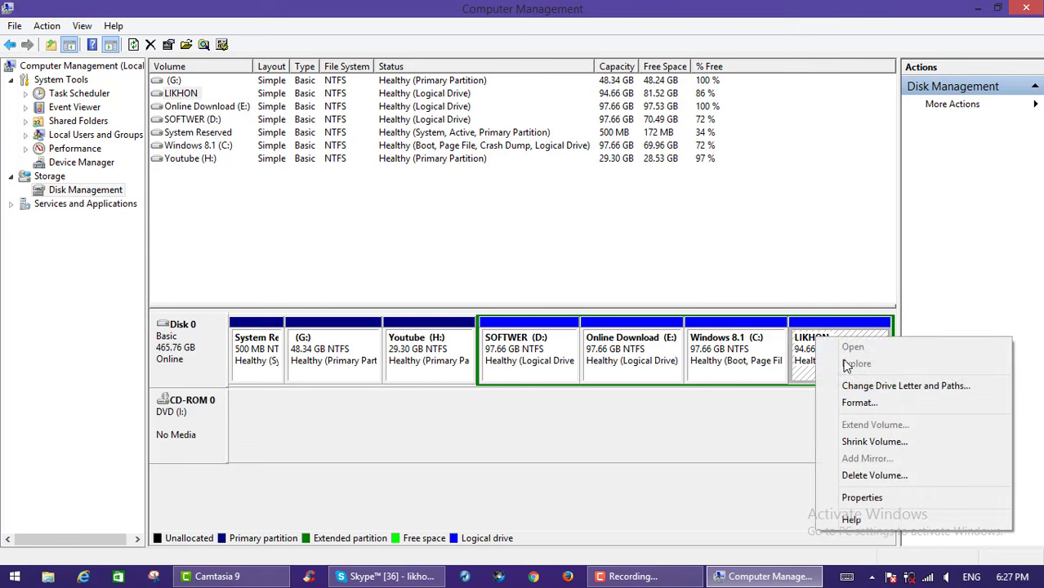
click(882, 389)
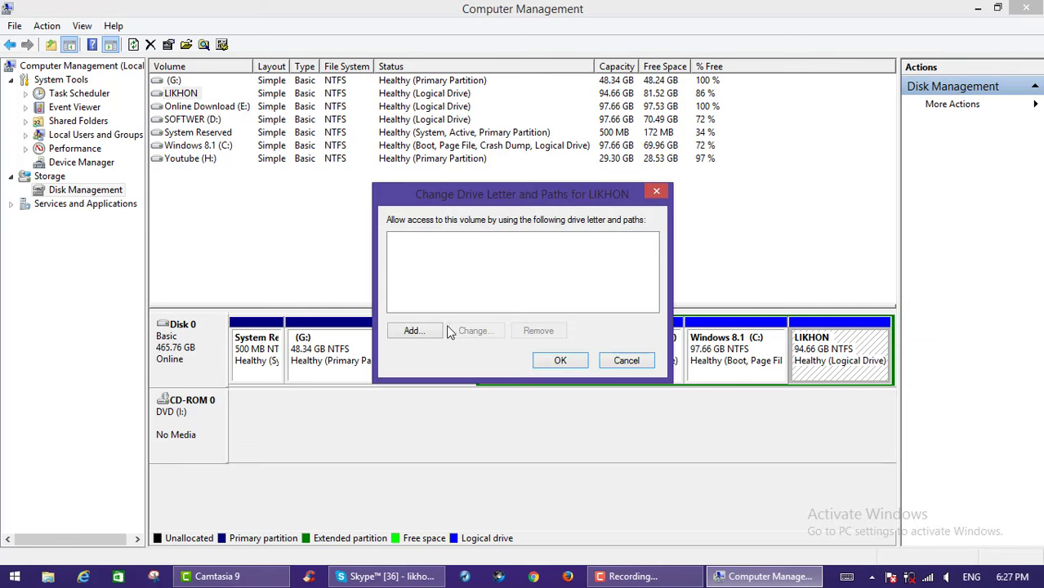
click(413, 331)
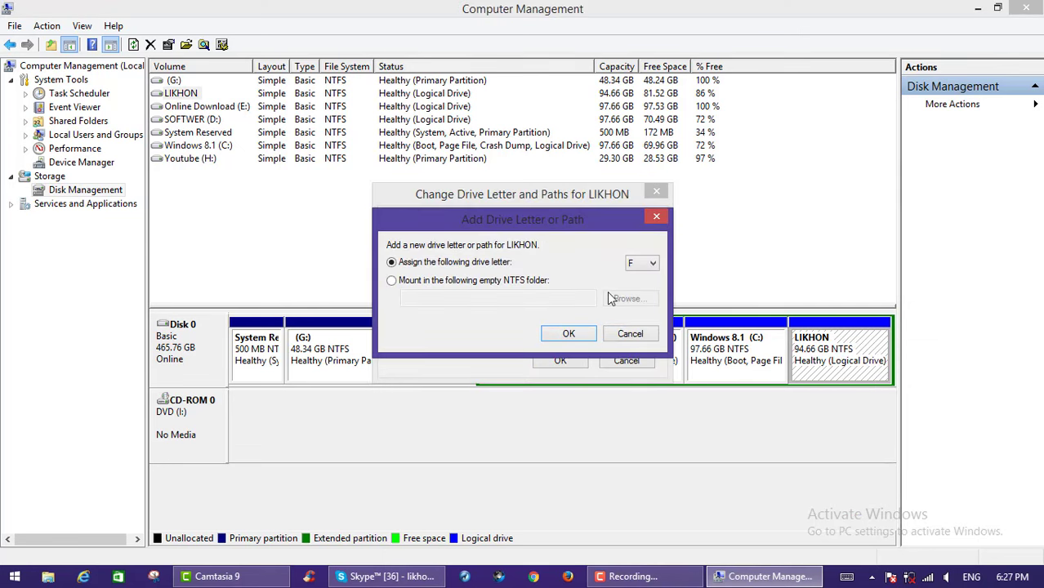
click(654, 264)
click(626, 250)
click(570, 334)
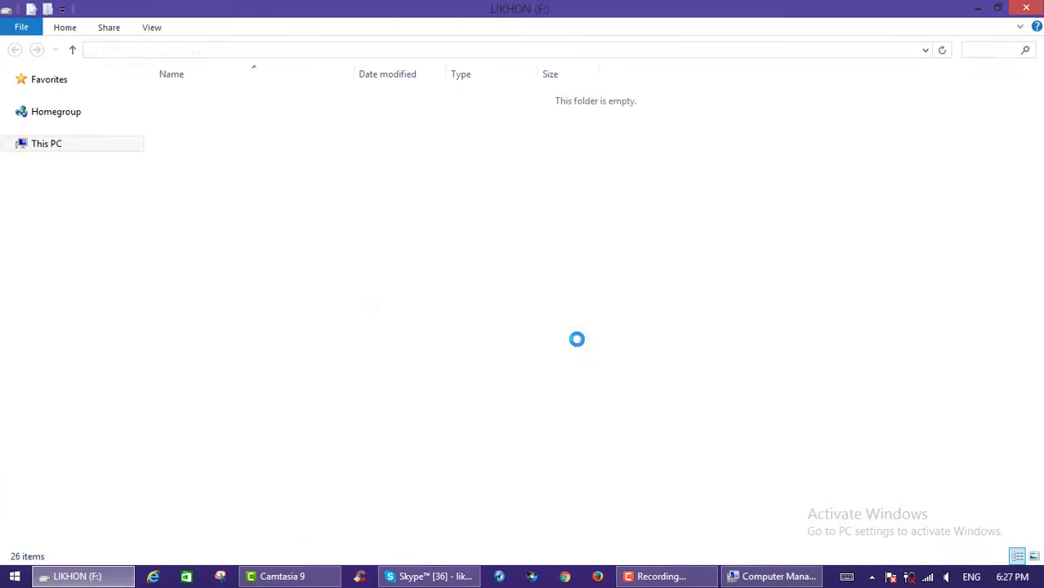
click(1029, 8)
click(1028, 7)
Refresh the desktop several times and dismiss the RunDLL error dialog
right_click(550, 97)
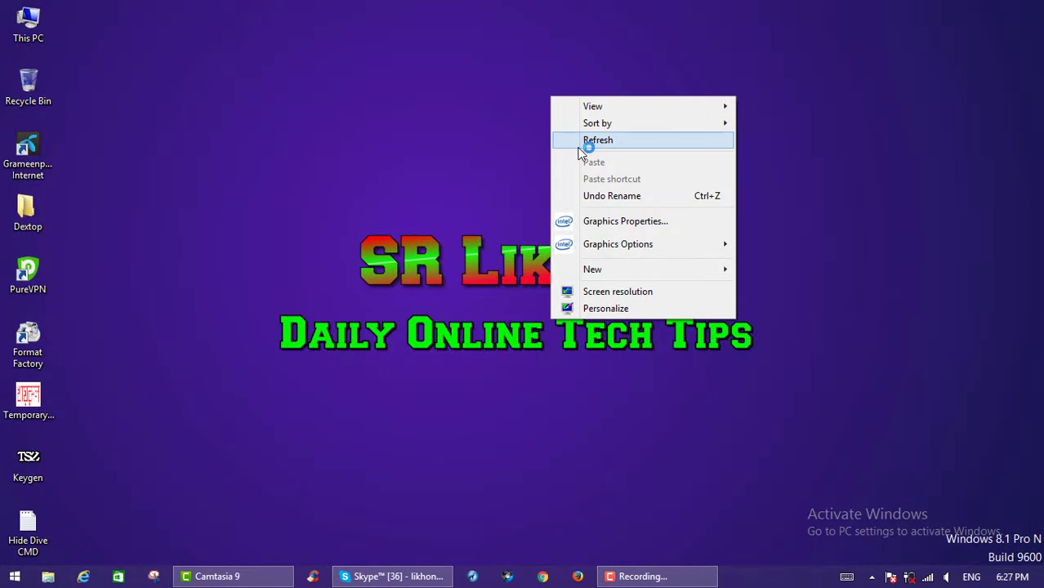
click(579, 146)
right_click(359, 105)
click(395, 150)
right_click(393, 142)
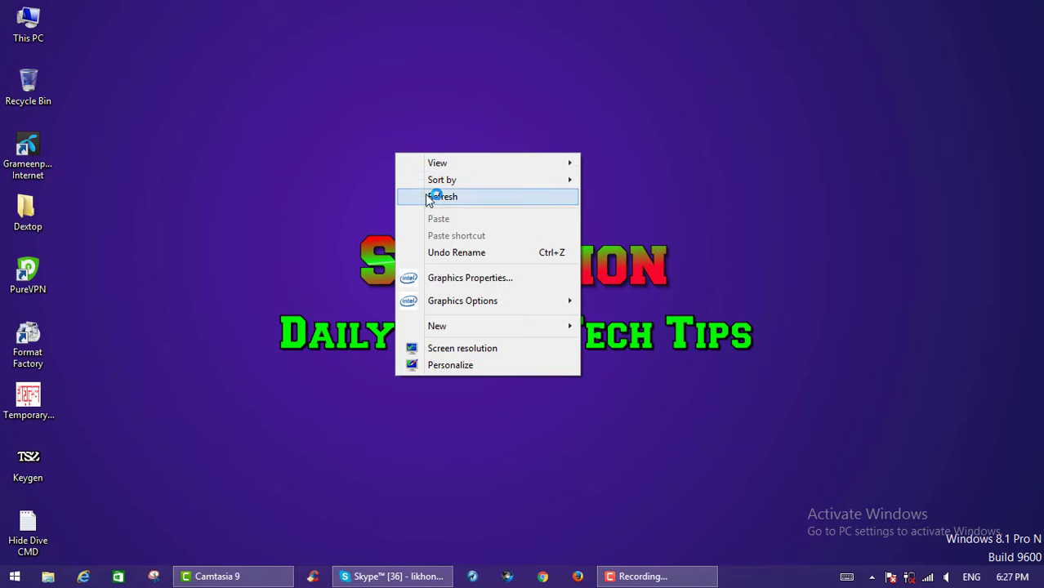
click(433, 188)
right_click(407, 131)
click(447, 175)
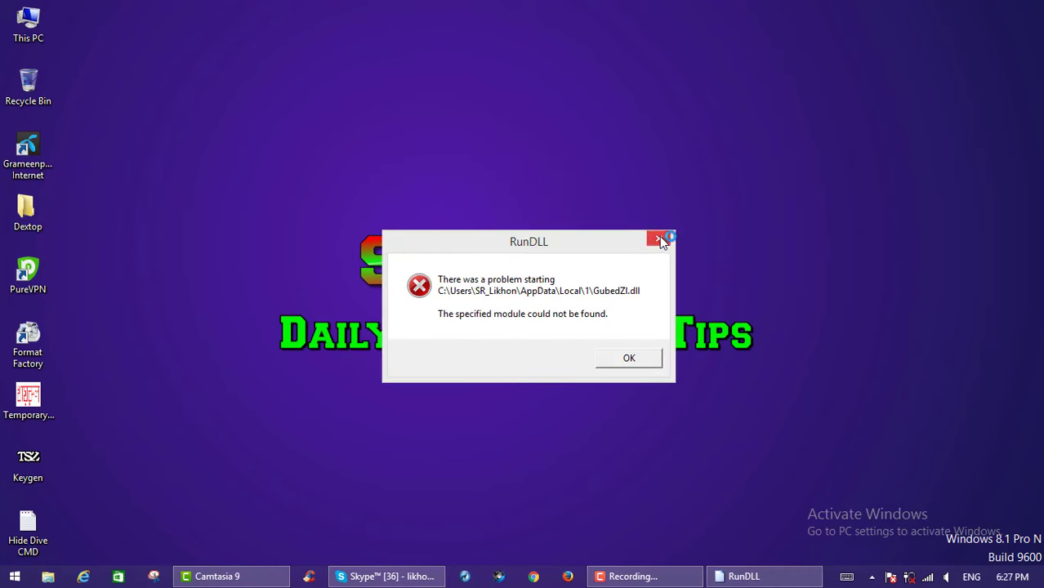
click(660, 237)
Open This PC, select drive F among the devices and drives to check it, and close the window
right_click(42, 18)
click(78, 27)
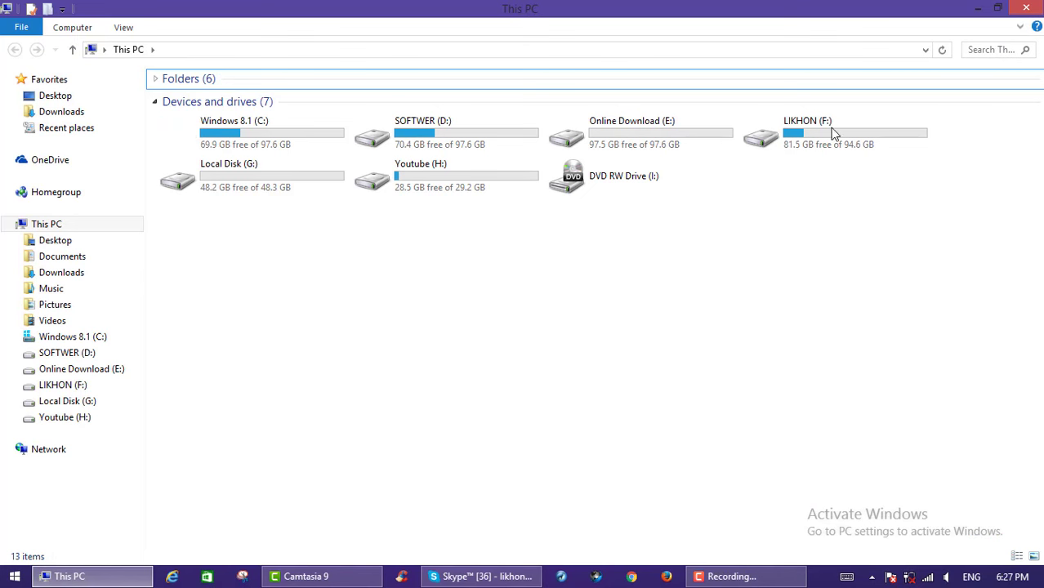
click(830, 131)
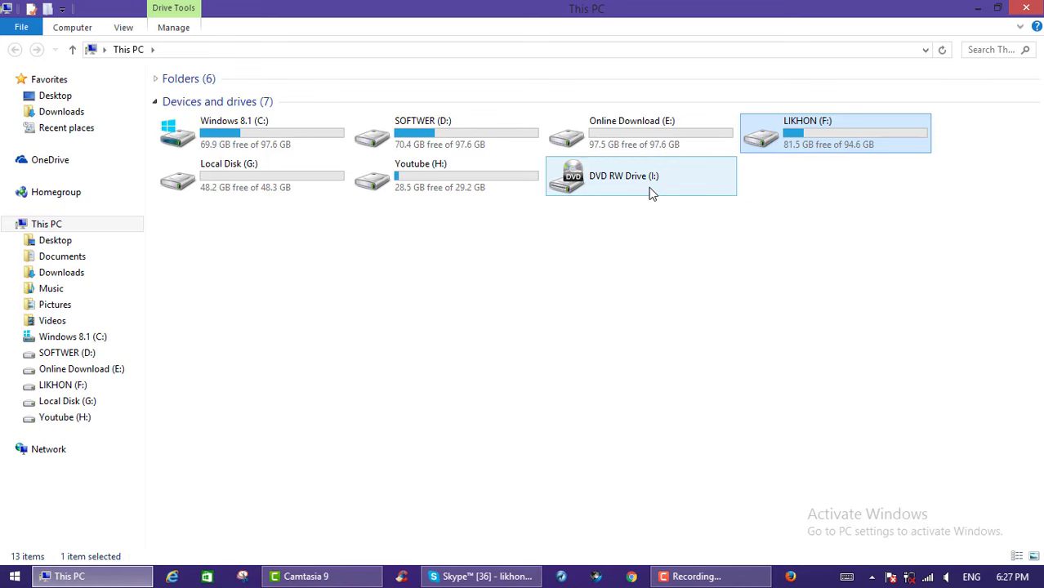
click(1027, 7)
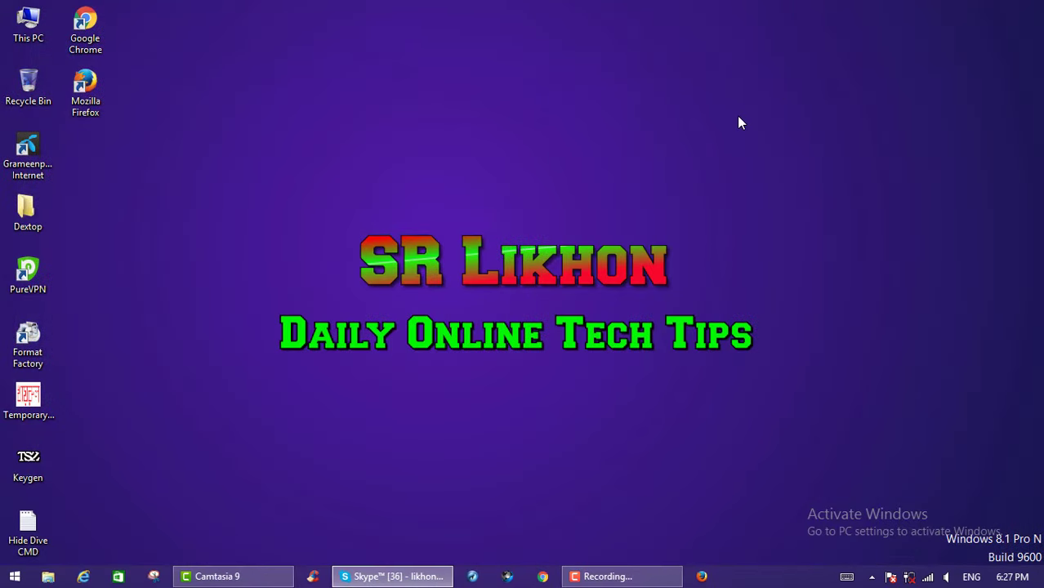